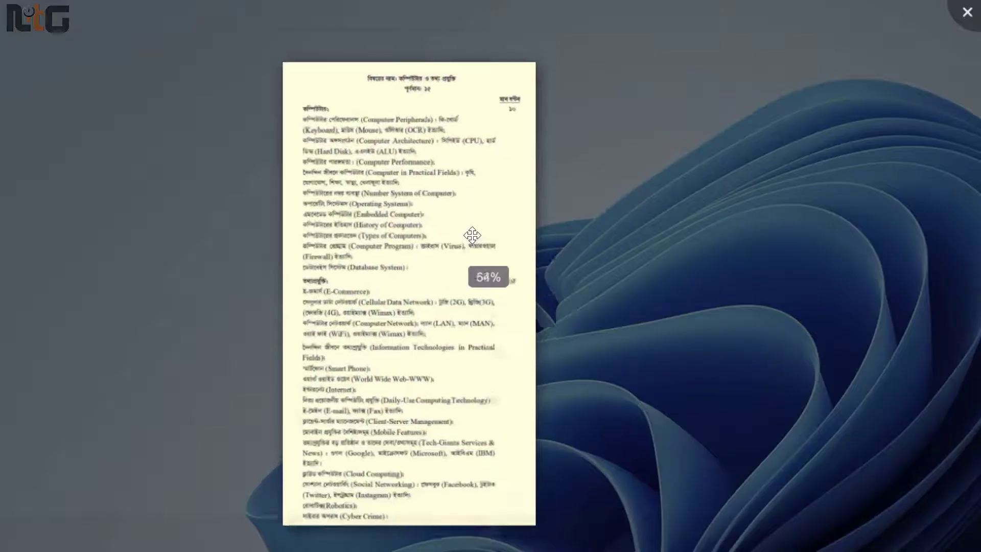
Examine the text of the scanned syllabus image up close in the photo viewer and close the viewer
scroll(471, 235, "up", 4)
scroll(472, 235, "up", 5)
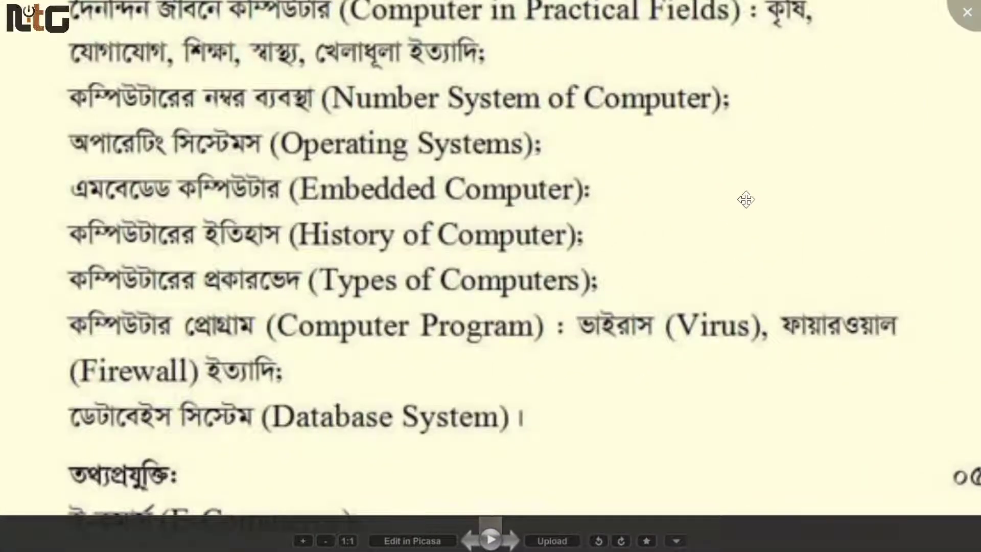
scroll(744, 199, "down", 2)
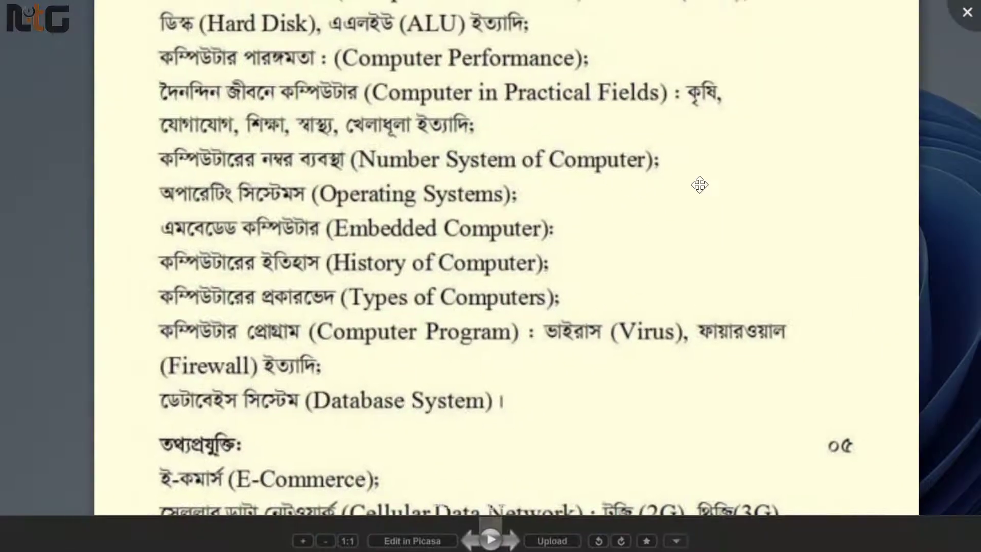
scroll(700, 185, "down", 3)
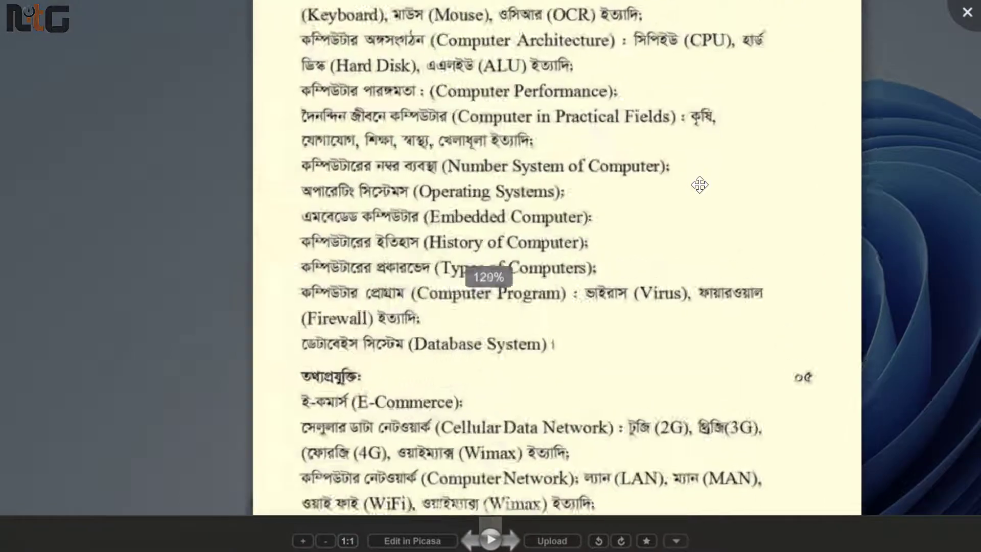
scroll(700, 184, "up", 3)
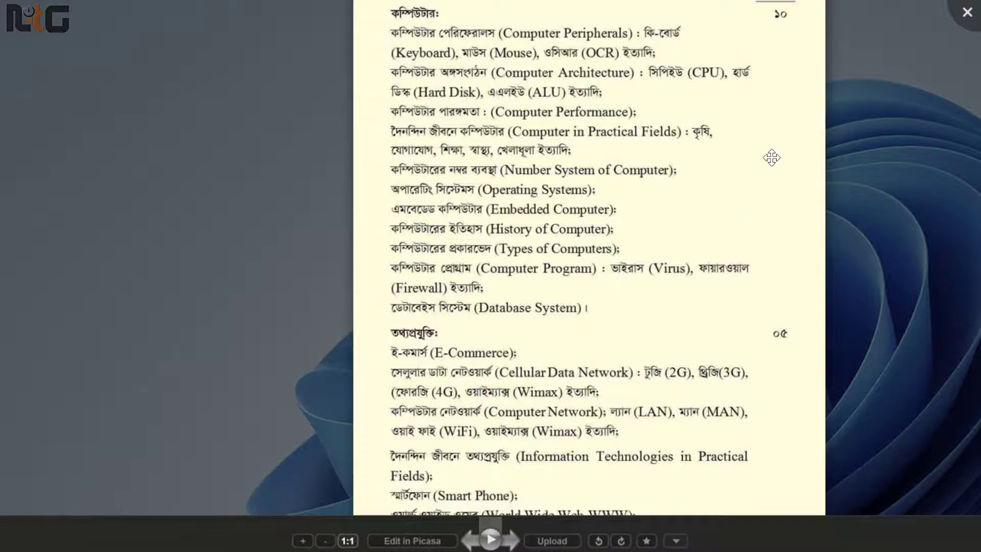
left_click(951, 27)
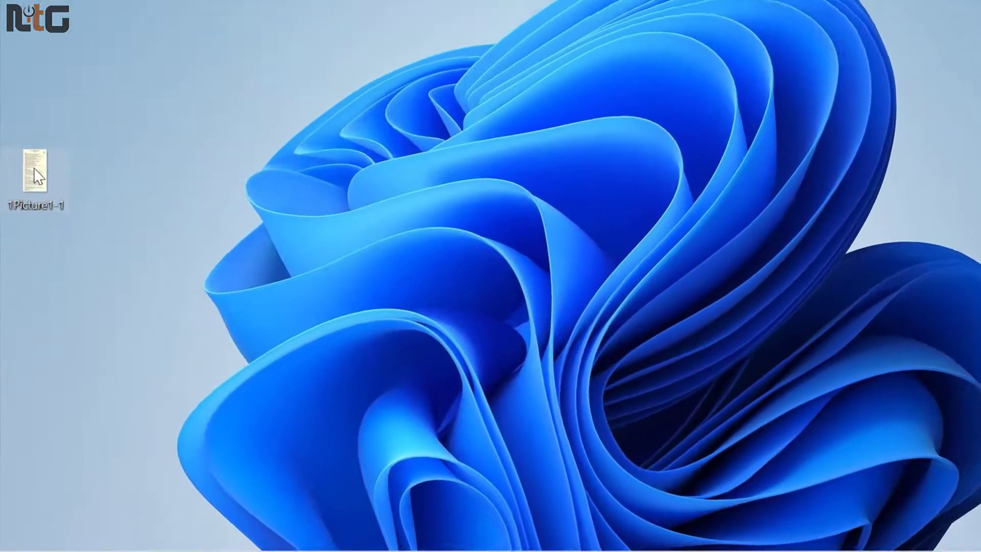
Copy the 1Picture1-1 image file from the desktop and paste it onto the blank PowerPoint slide
right_click(31, 246)
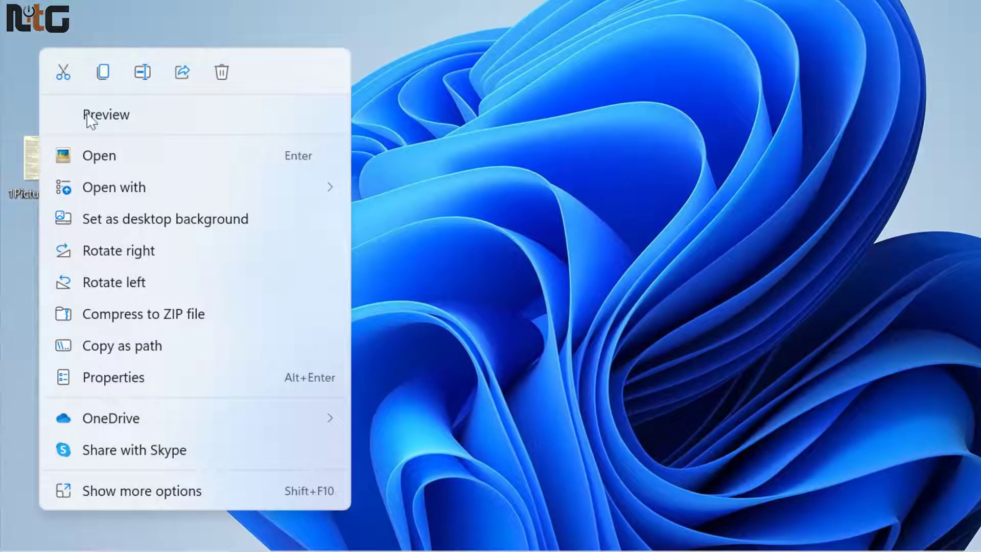
left_click(104, 75)
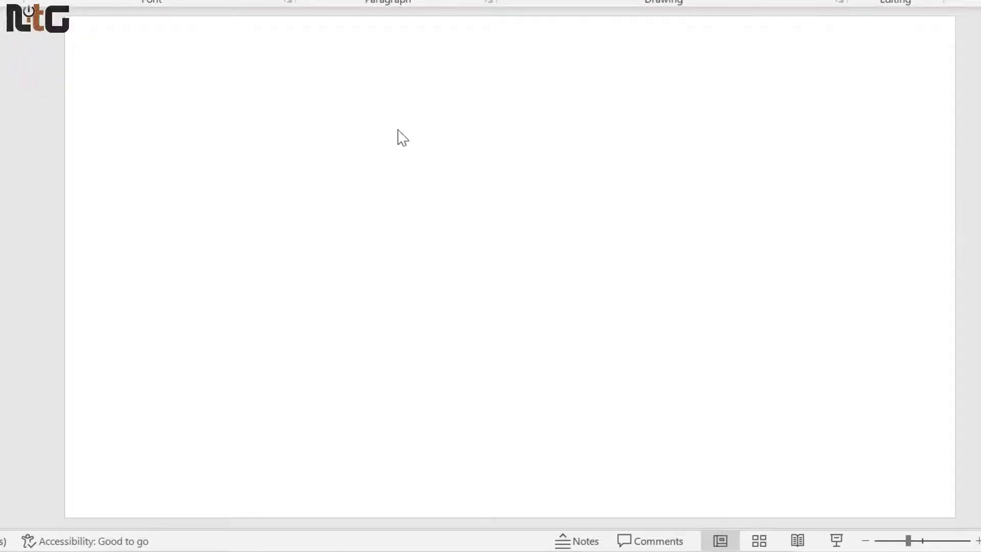
right_click(389, 100)
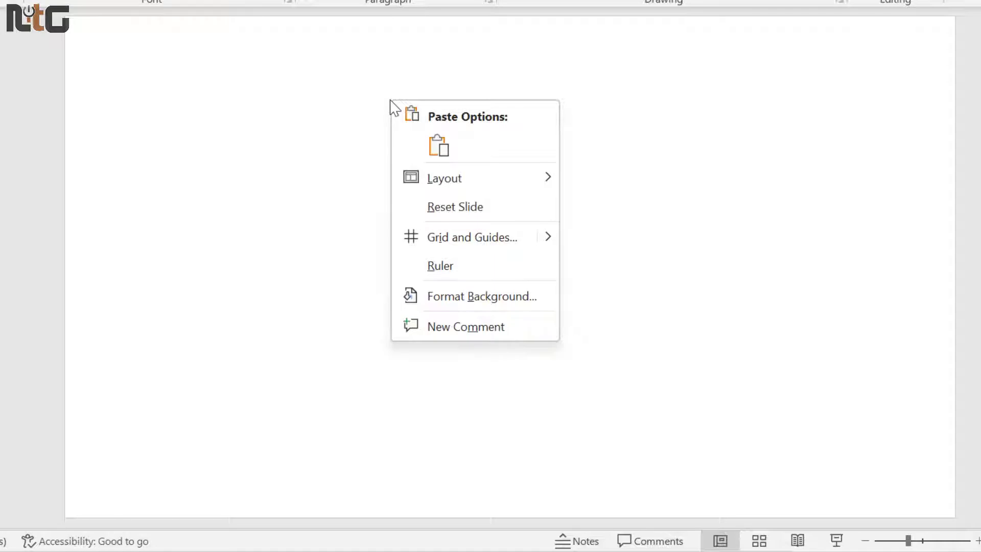
left_click(438, 148)
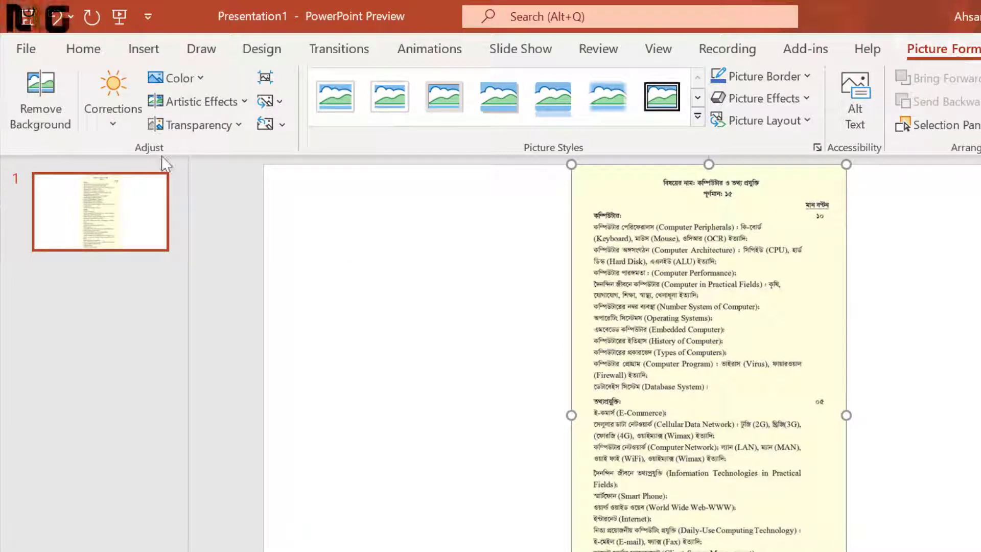
Open the picture correction options for the pasted page image and set its sharpness to 50%
left_click(114, 125)
scroll(234, 547, "down", 3)
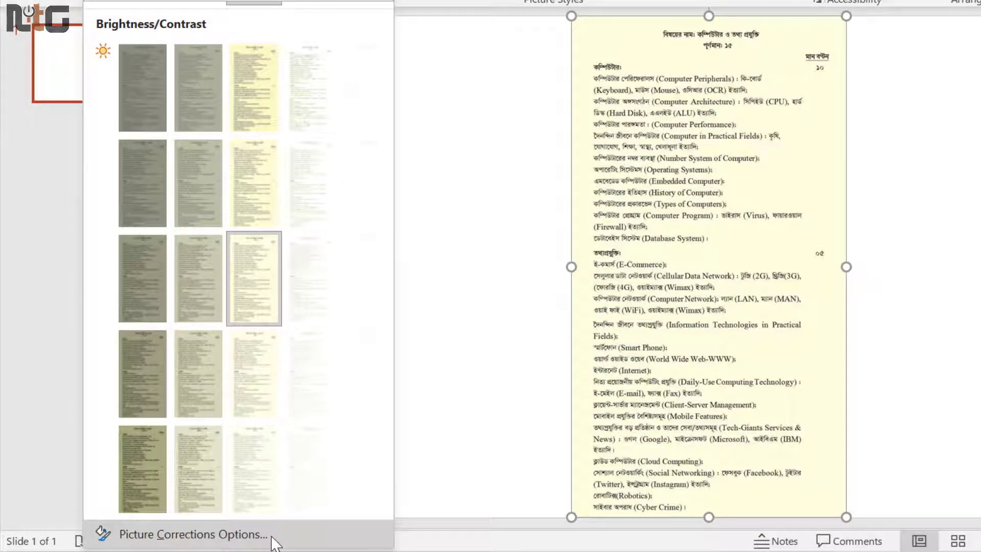
left_click(275, 537)
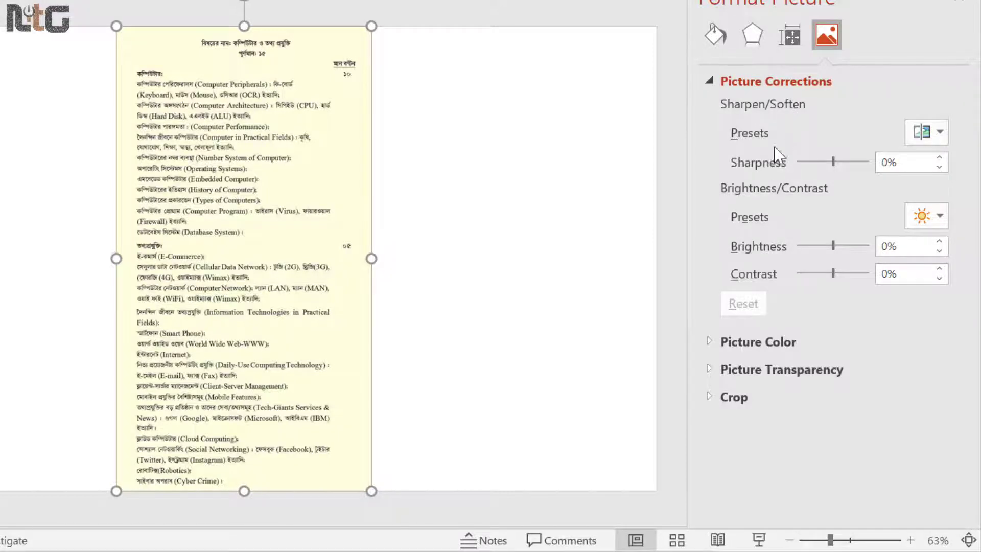
double_click(917, 162)
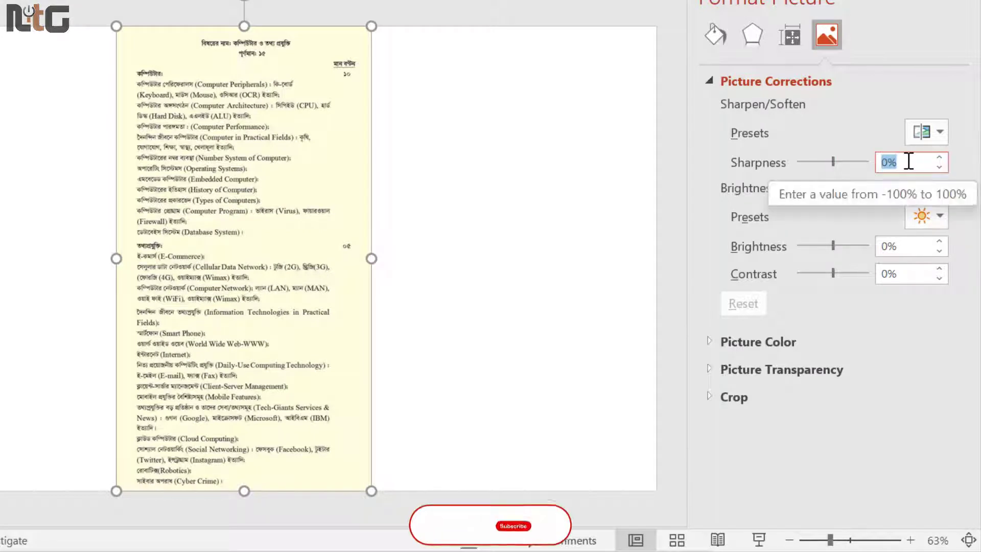
type("50")
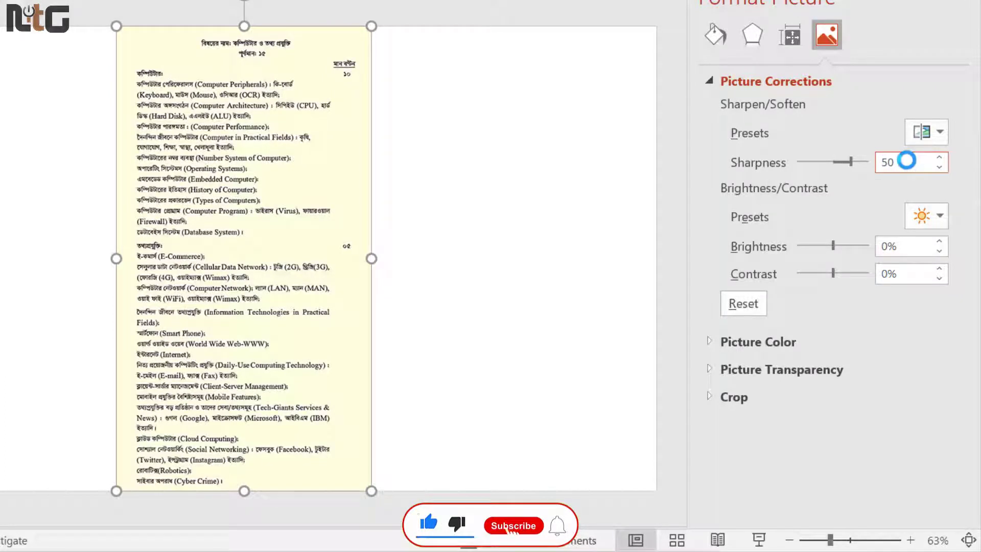
key("Return")
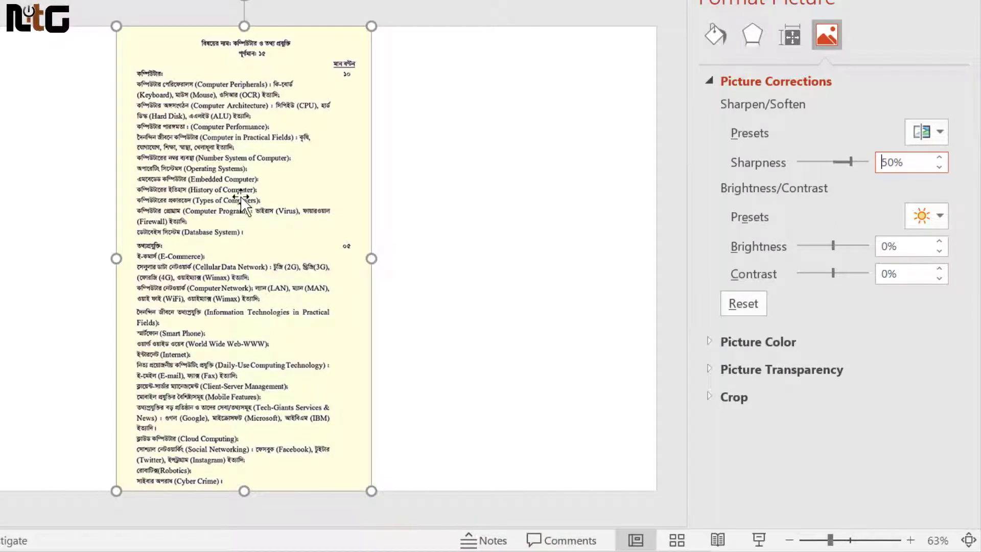
scroll(242, 202, "up", 10, "ctrl")
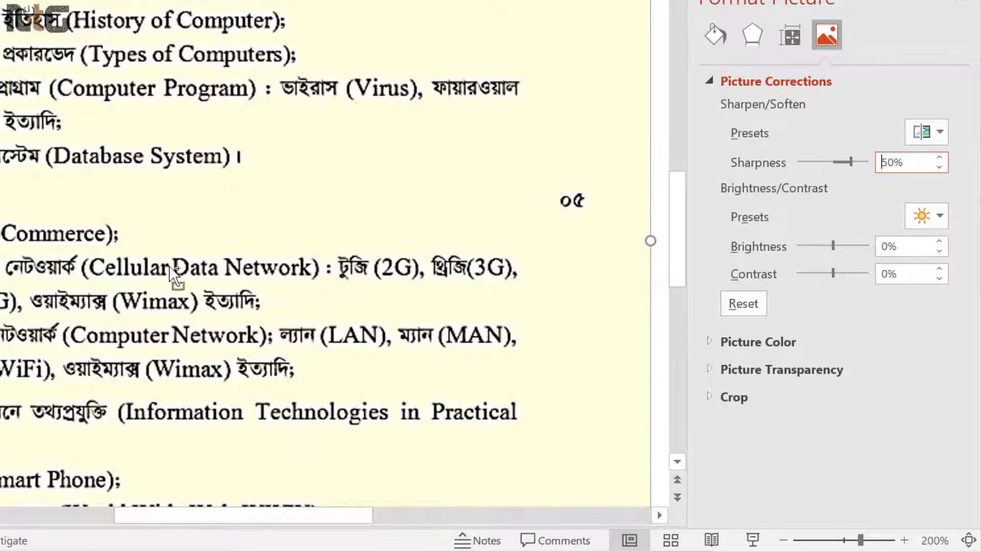
scroll(302, 248, "down", 5, "ctrl")
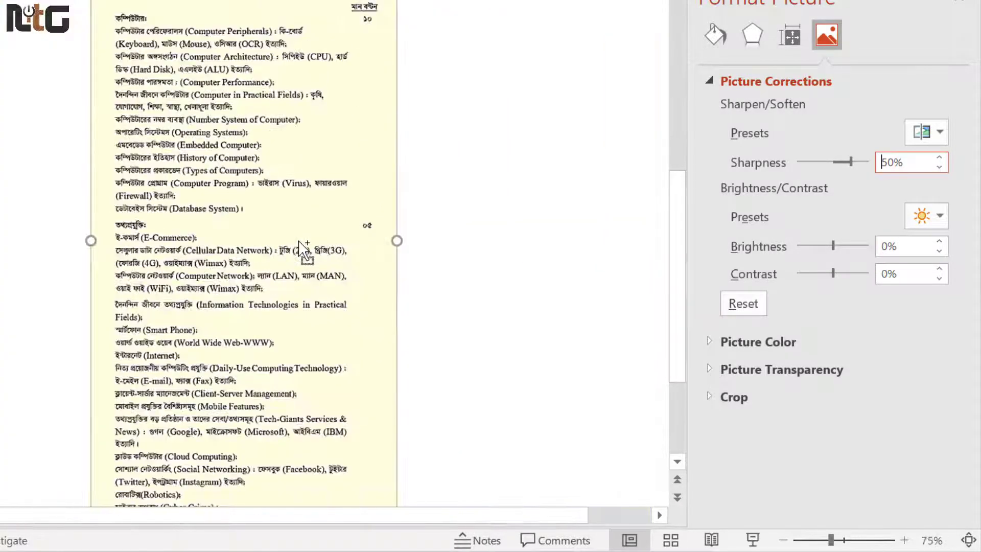
scroll(302, 247, "down", 1, "ctrl")
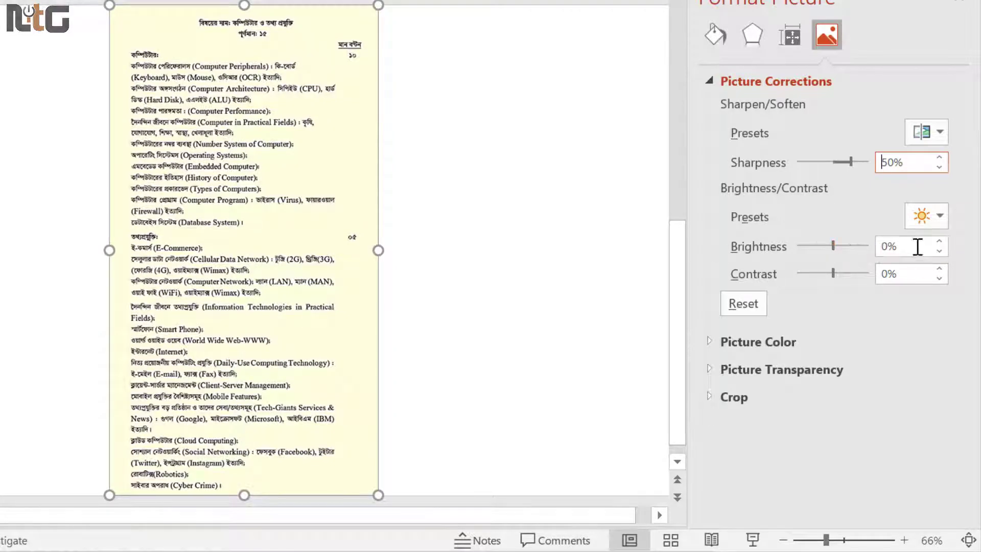
Set the page image's brightness to 50% and its contrast to 10%
left_click_drag(915, 246, 815, 244)
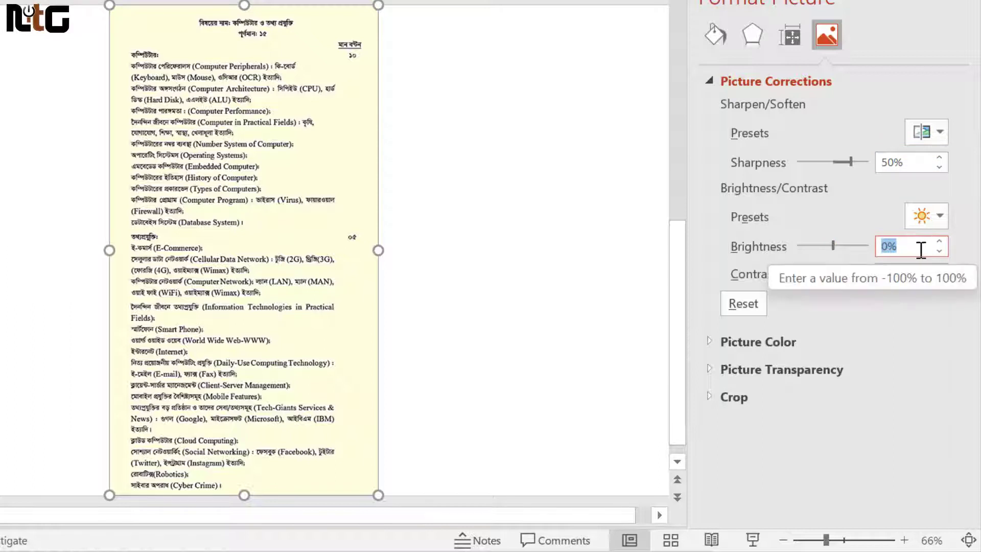
type("50")
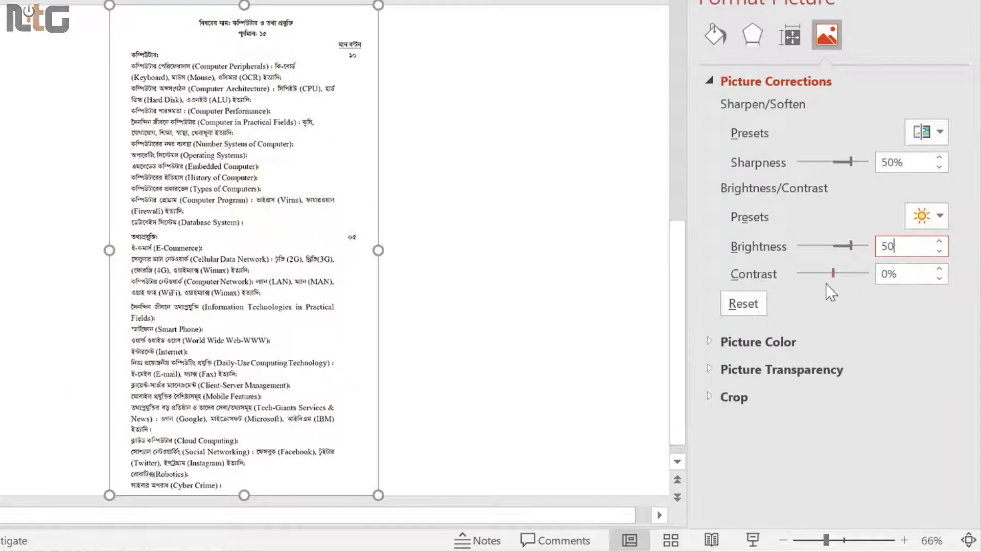
left_click_drag(917, 274, 789, 268)
type("10")
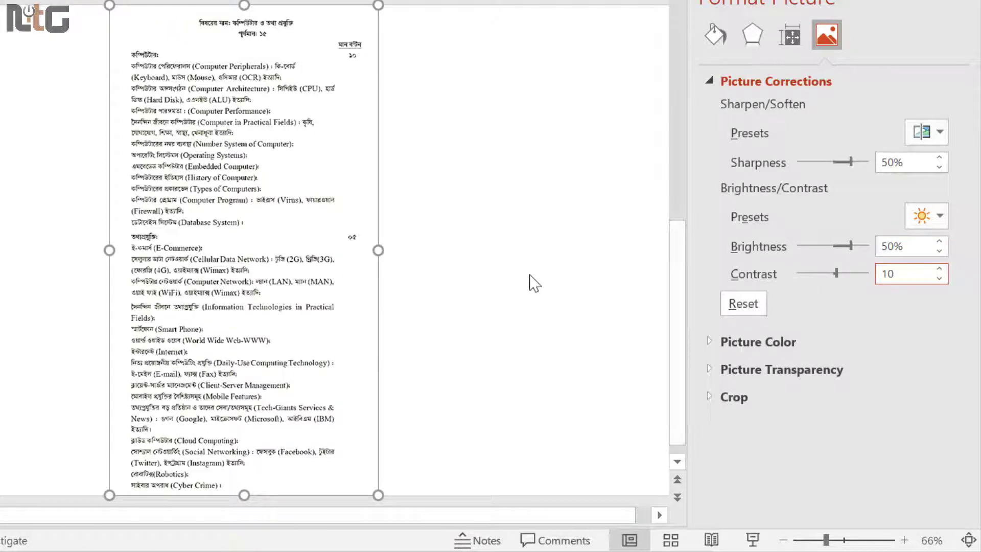
left_click(491, 234)
Examine the corrected page image on the slide, checking text clarity and the background up close and as a whole
left_click(353, 231)
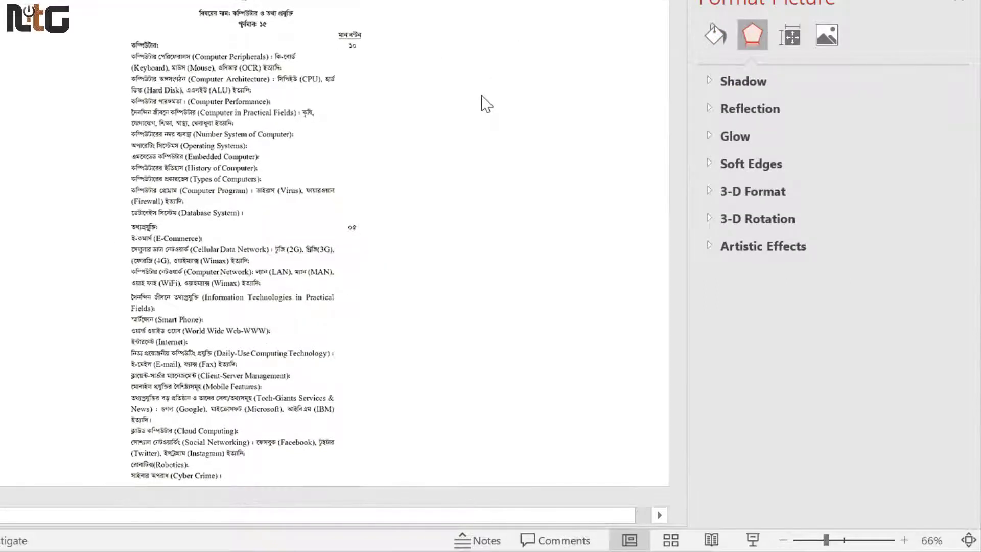
left_click(482, 103)
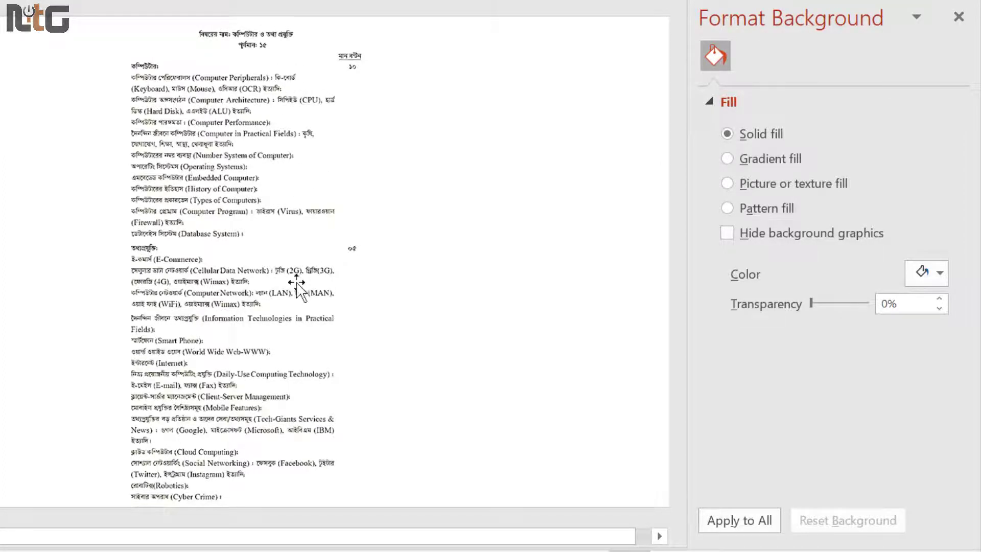
left_click(240, 197)
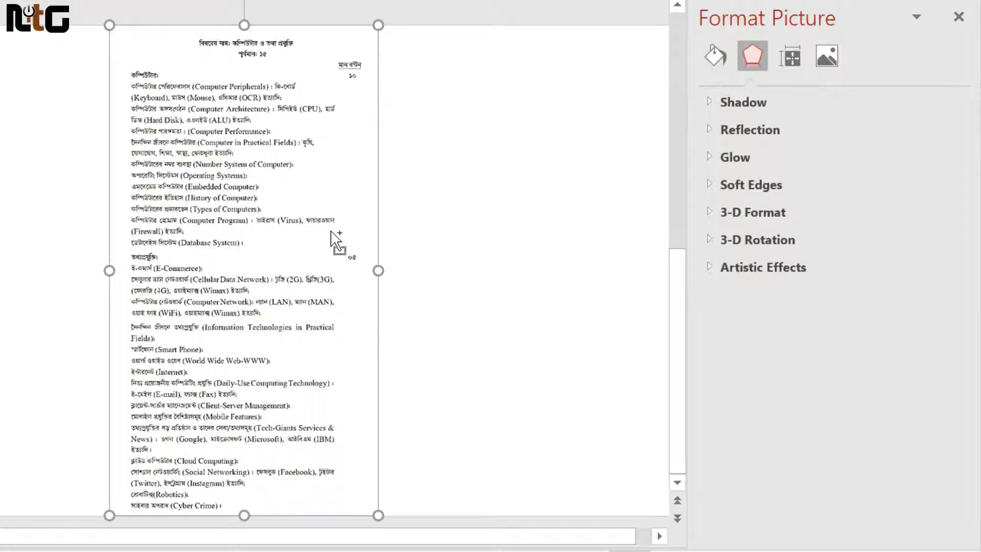
scroll(334, 235, "up", 8, "ctrl")
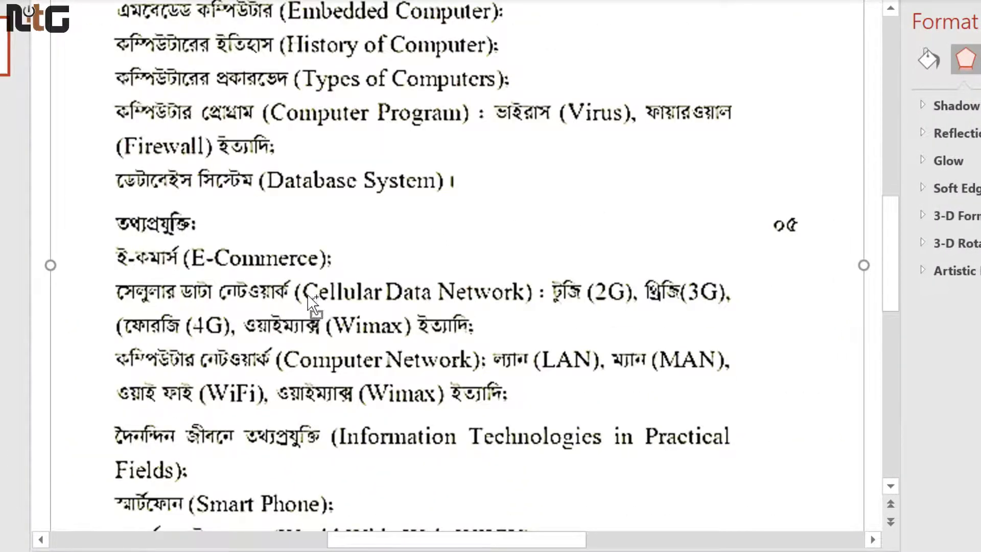
scroll(309, 296, "down", 4, "ctrl")
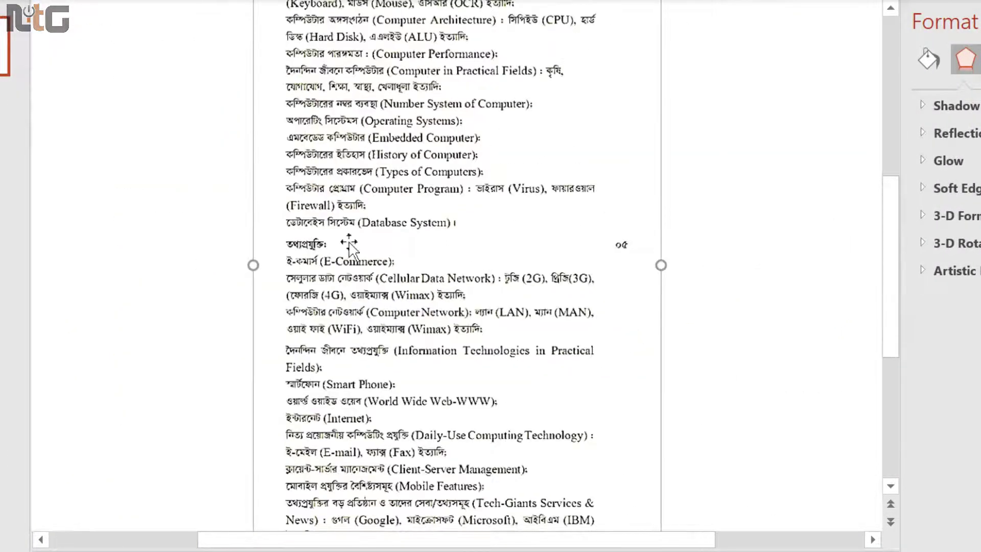
left_click(711, 256)
scroll(547, 250, "up", 2)
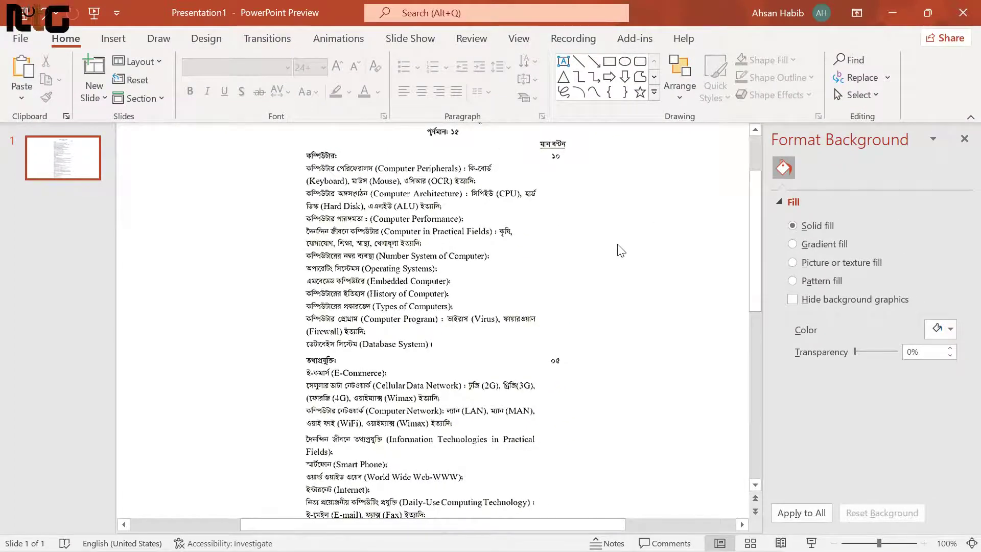
left_click(613, 247)
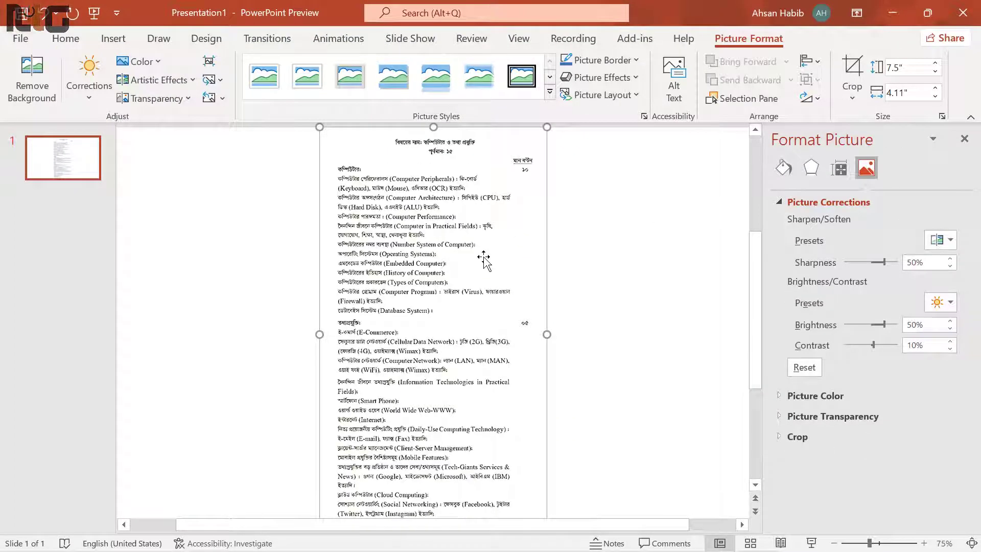